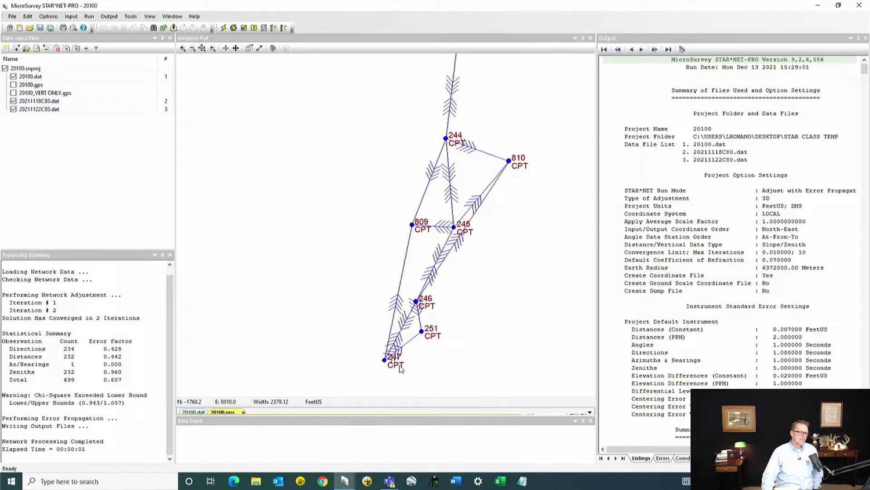
Step: Inverse between points 247 and 805 to check the bearing, grid distance and elevation difference across the network
{"action": "right_click", "coordinate": [393, 362]}
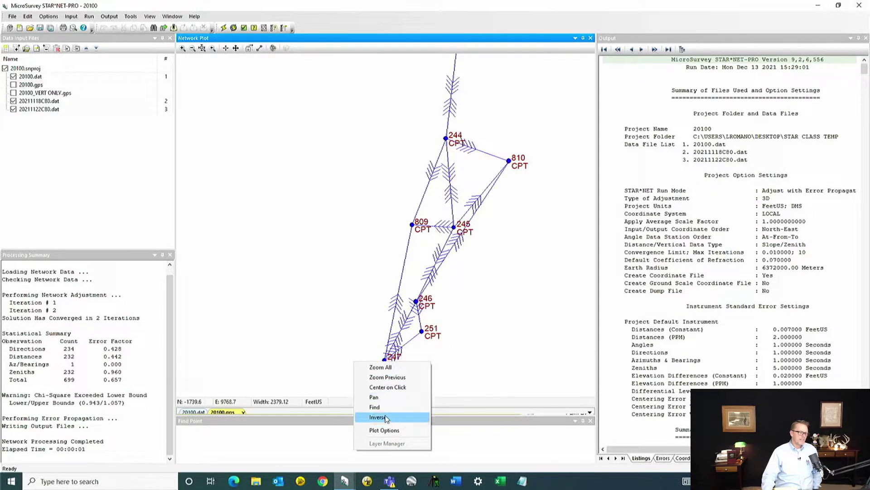
{"action": "left_click", "coordinate": [386, 417]}
{"action": "left_click", "coordinate": [386, 362]}
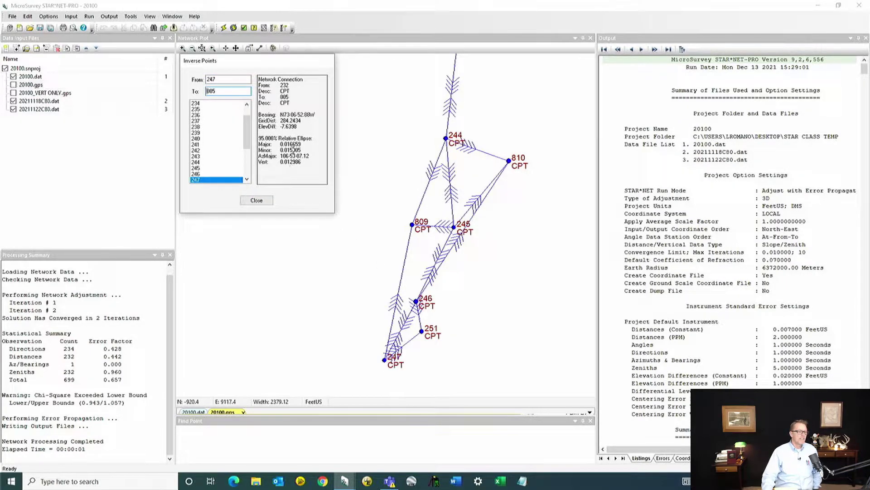
{"action": "scroll", "coordinate": [344, 174], "scroll_direction": "down", "scroll_amount": 5}
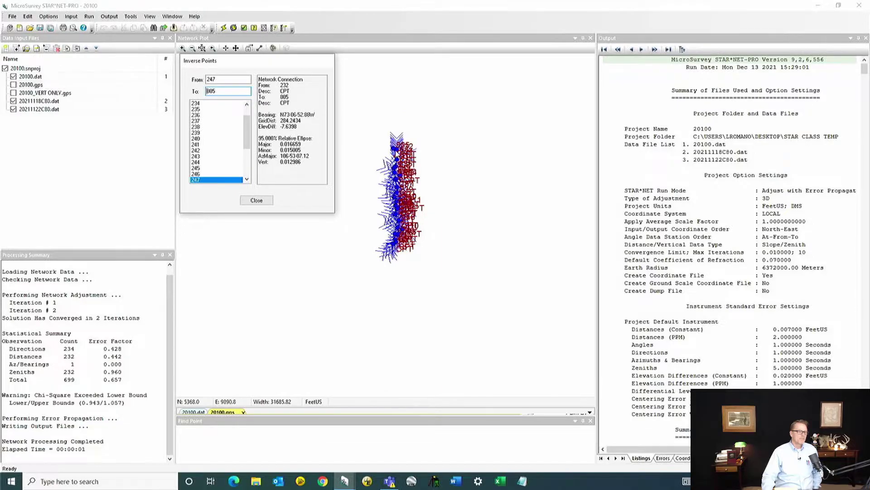
{"action": "scroll", "coordinate": [395, 155], "scroll_direction": "up", "scroll_amount": 4}
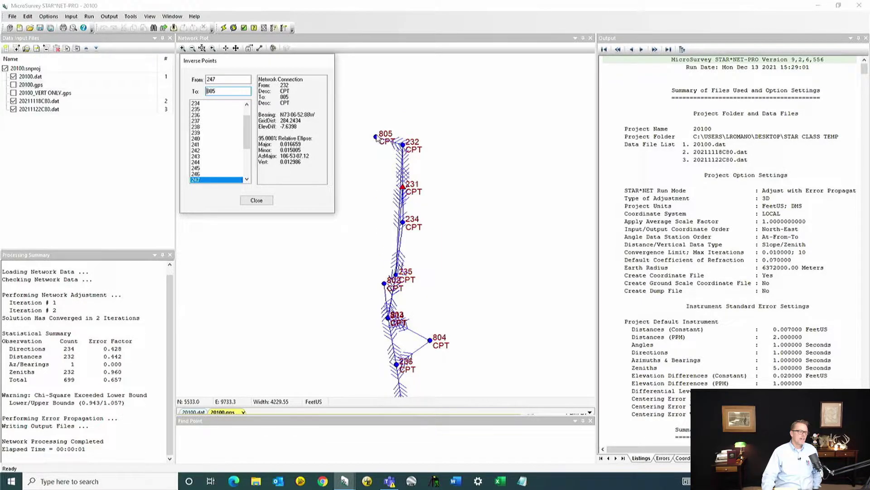
{"action": "left_click", "coordinate": [376, 137]}
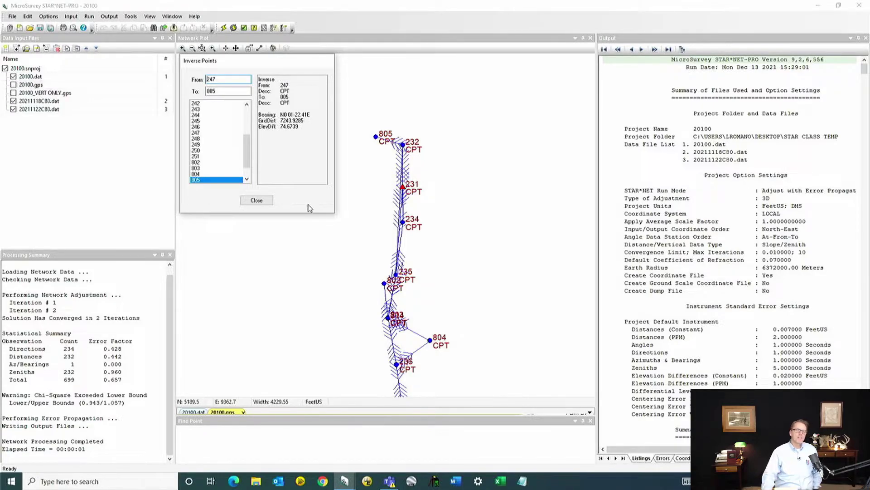
{"action": "left_click_drag", "start_coordinate": [279, 121], "coordinate": [305, 121]}
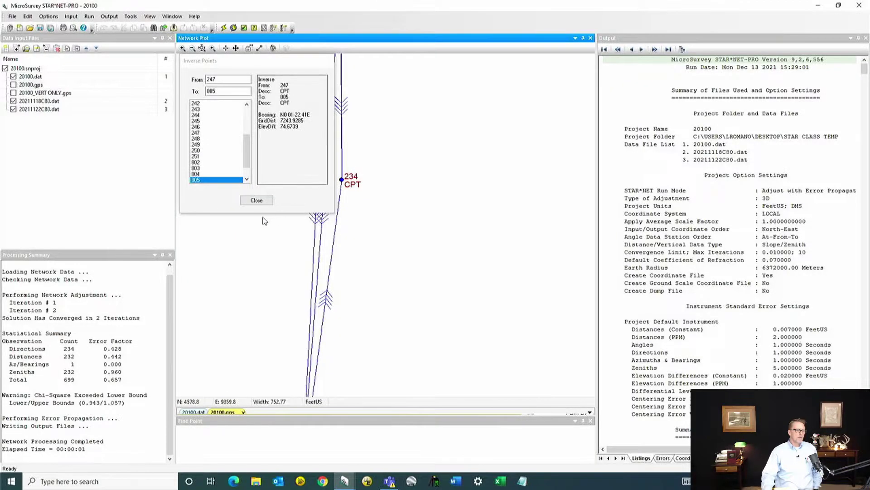
{"action": "left_click", "coordinate": [257, 200]}
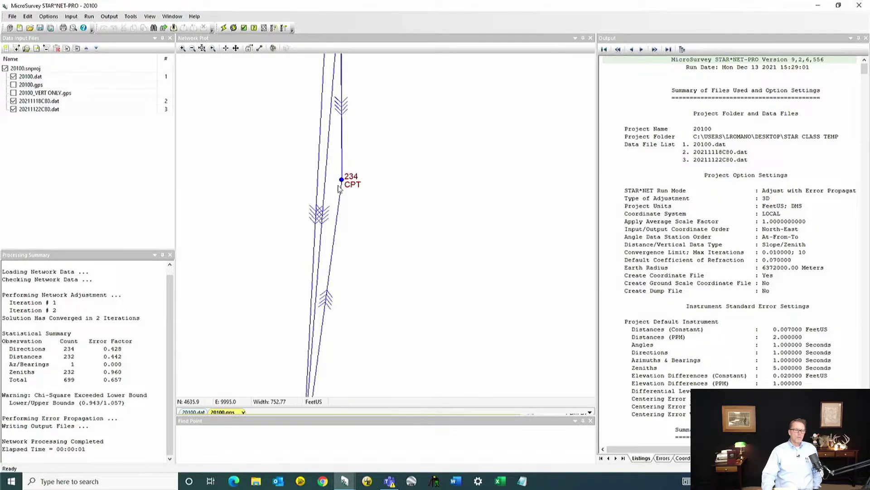
Step: Examine the traverse legs and cross ties from point 805 down to point 811 in the network plot
{"action": "scroll", "coordinate": [339, 188], "scroll_direction": "down", "scroll_amount": 3}
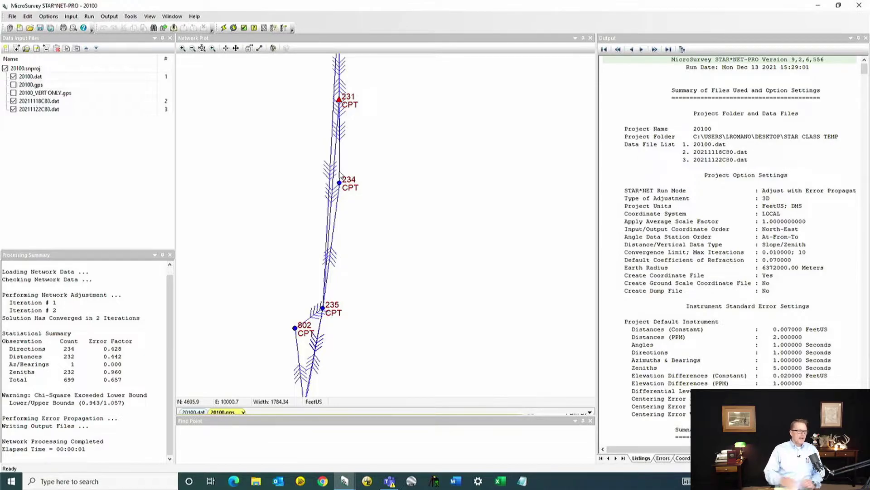
{"action": "scroll", "coordinate": [390, 196], "scroll_direction": "down", "scroll_amount": 3}
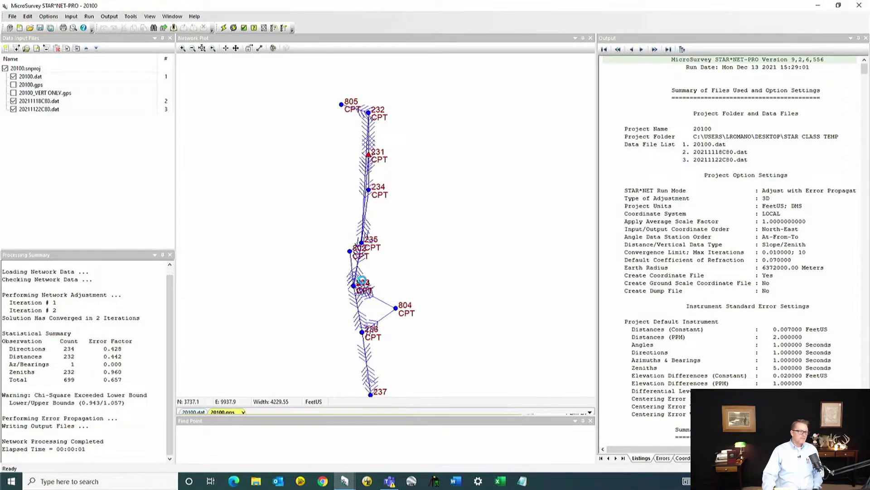
{"action": "scroll", "coordinate": [363, 279], "scroll_direction": "up", "scroll_amount": 5}
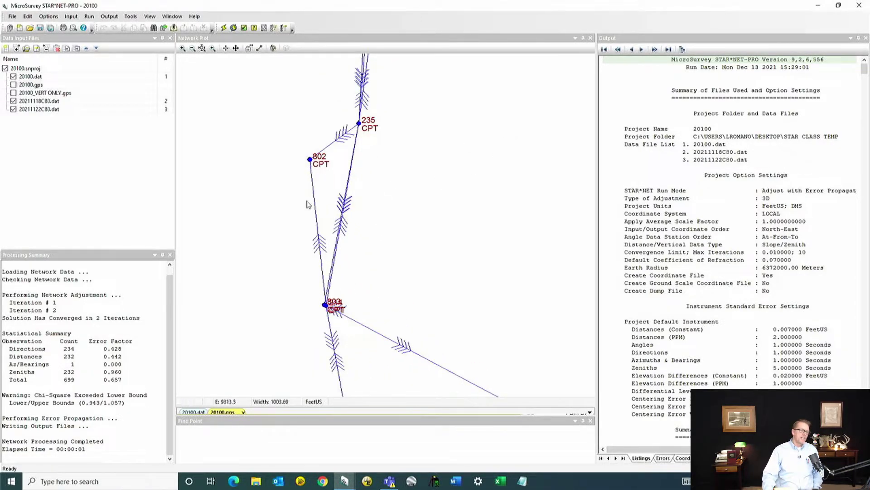
{"action": "scroll", "coordinate": [440, 173], "scroll_direction": "down", "scroll_amount": 6}
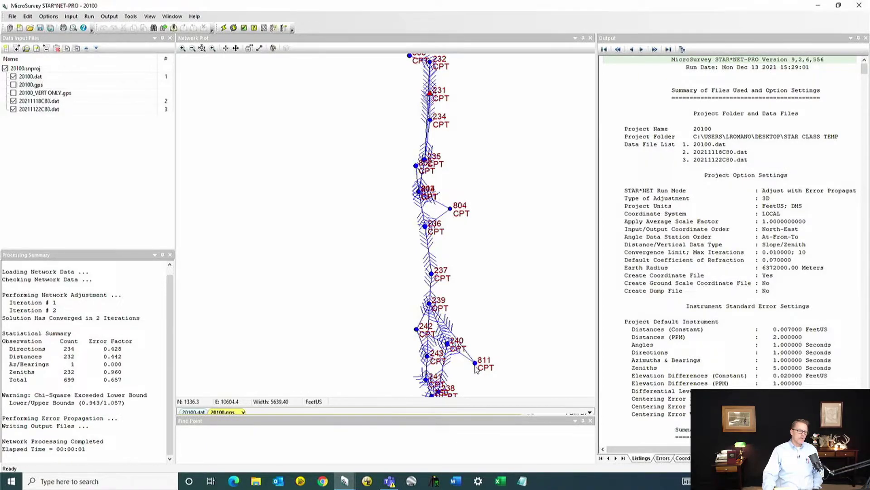
{"action": "scroll", "coordinate": [297, 279], "scroll_direction": "up", "scroll_amount": 2}
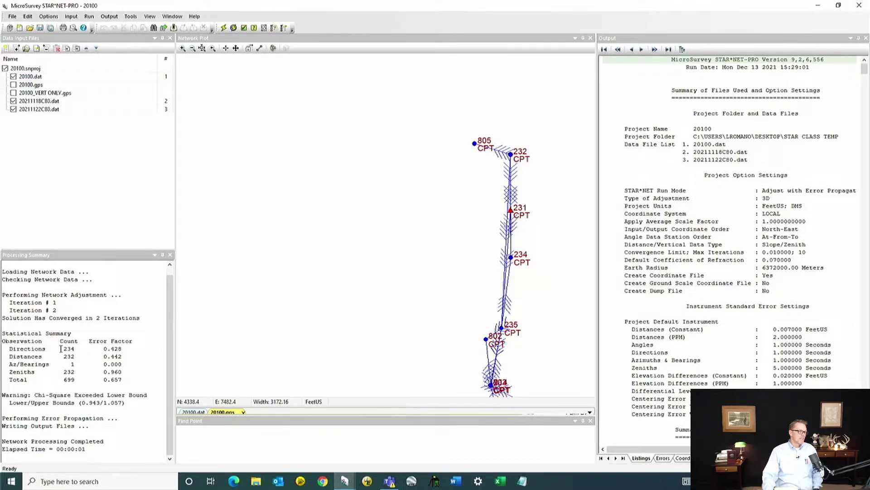
Step: Review the counts and error factors for directions, distances, zeniths and total in the statistical summary
{"action": "left_click_drag", "start_coordinate": [60, 350], "coordinate": [122, 349]}
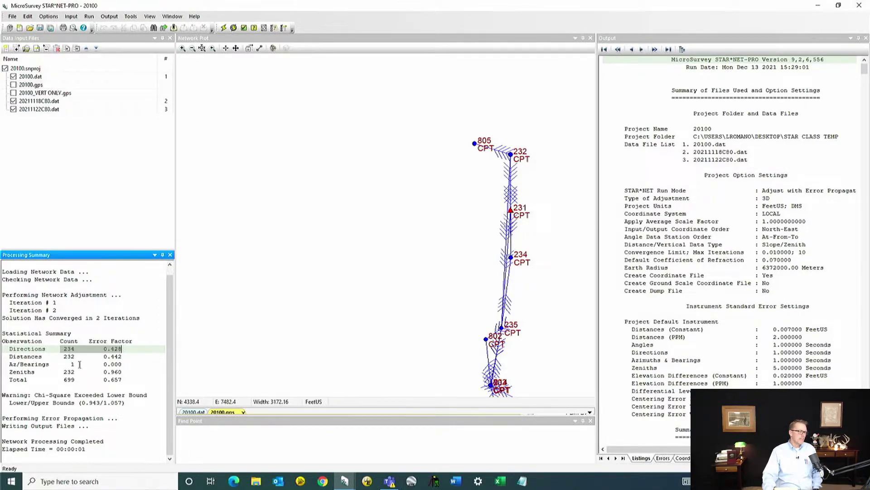
{"action": "left_click_drag", "start_coordinate": [60, 356], "coordinate": [119, 356]}
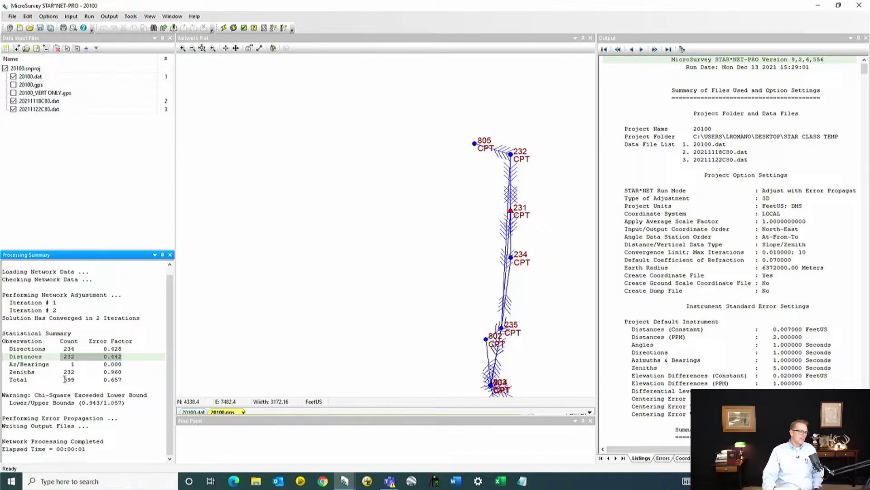
{"action": "left_click_drag", "start_coordinate": [63, 371], "coordinate": [123, 379]}
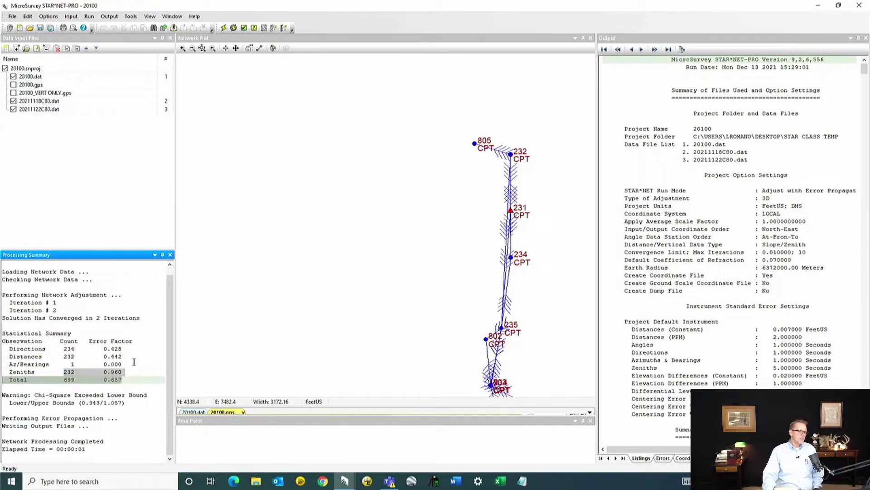
{"action": "left_click", "coordinate": [135, 361]}
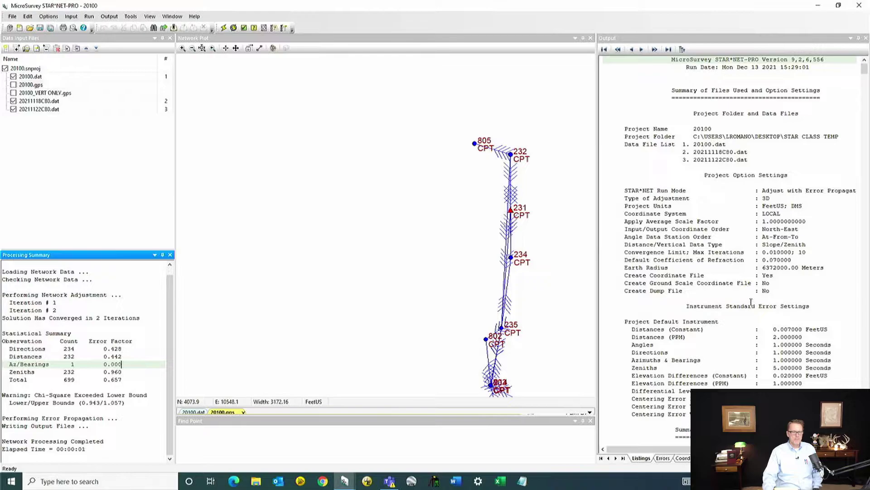
Step: Examine the network plot around fixed point 231 and its ties to 232 and 805, plus the legs through 248 and 249
{"action": "left_click_drag", "start_coordinate": [540, 171], "coordinate": [522, 139]}
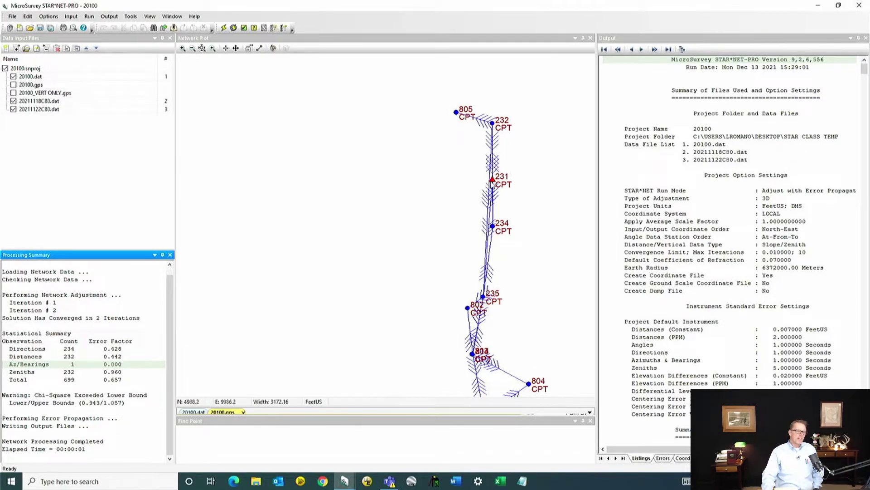
{"action": "scroll", "coordinate": [492, 182], "scroll_direction": "up", "scroll_amount": 7}
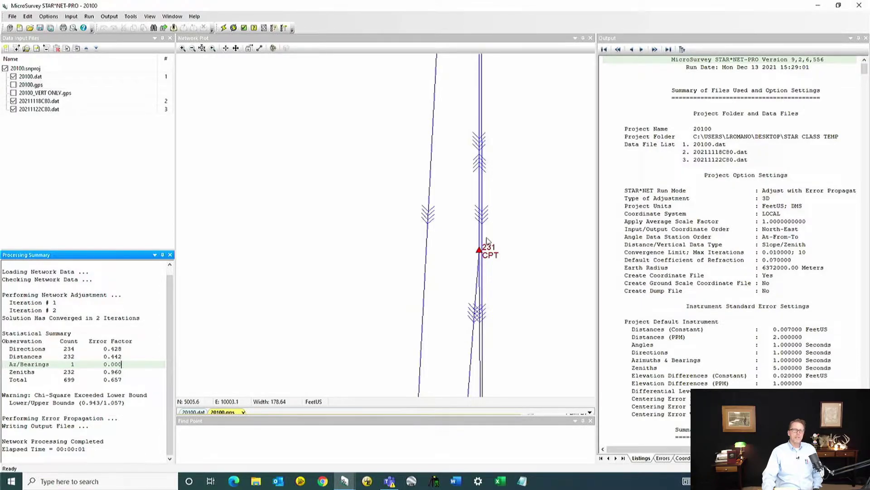
{"action": "scroll", "coordinate": [488, 241], "scroll_direction": "down", "scroll_amount": 6}
{"action": "scroll", "coordinate": [492, 170], "scroll_direction": "up", "scroll_amount": 2}
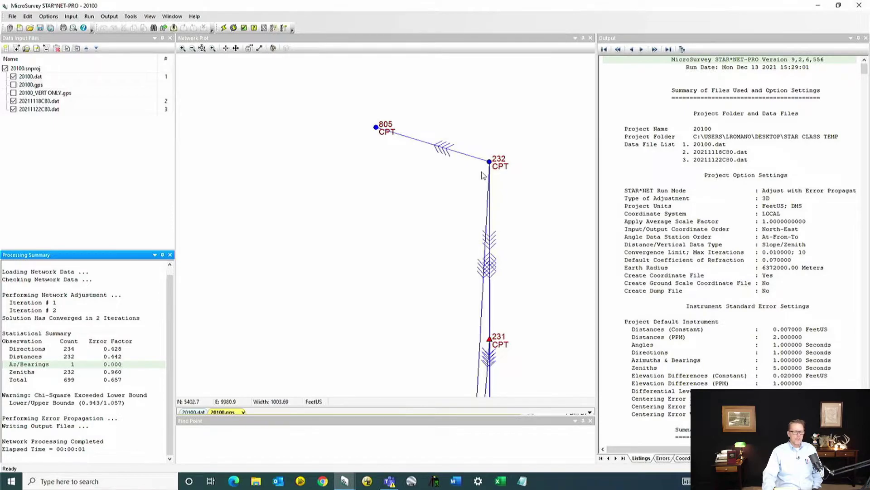
{"action": "scroll", "coordinate": [491, 158], "scroll_direction": "down", "scroll_amount": 2}
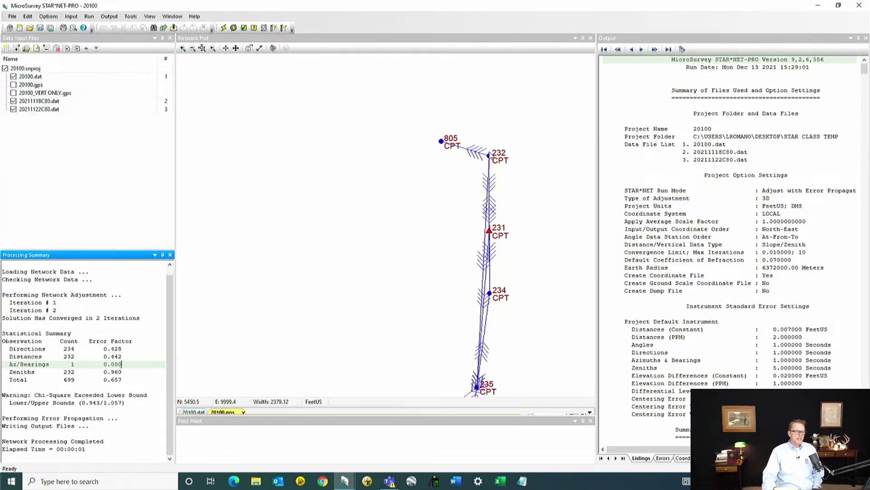
{"action": "scroll", "coordinate": [491, 157], "scroll_direction": "down", "scroll_amount": 3}
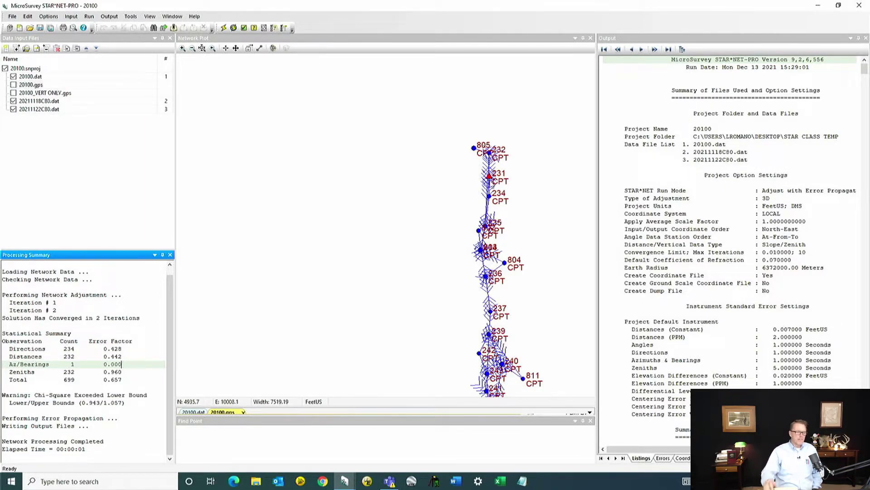
{"action": "scroll", "coordinate": [493, 241], "scroll_direction": "down", "scroll_amount": 3}
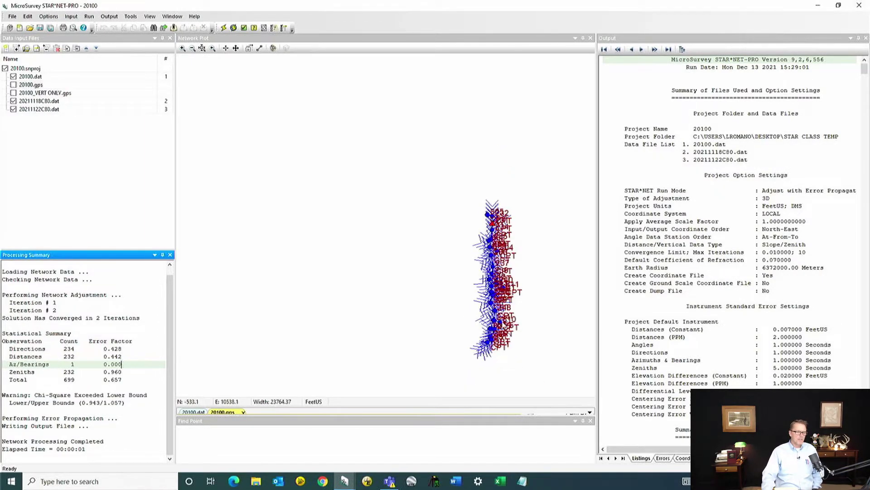
{"action": "scroll", "coordinate": [485, 340], "scroll_direction": "up", "scroll_amount": 4}
{"action": "scroll", "coordinate": [500, 258], "scroll_direction": "up", "scroll_amount": 3}
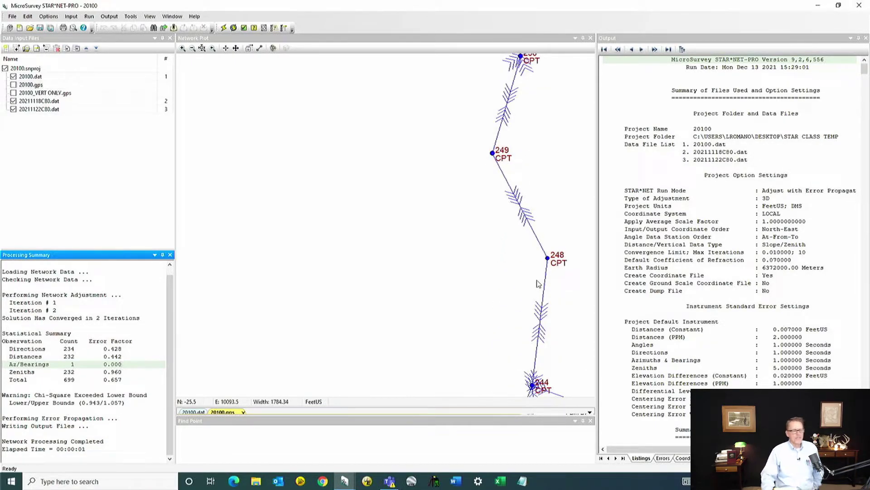
{"action": "scroll", "coordinate": [540, 272], "scroll_direction": "down", "scroll_amount": 3}
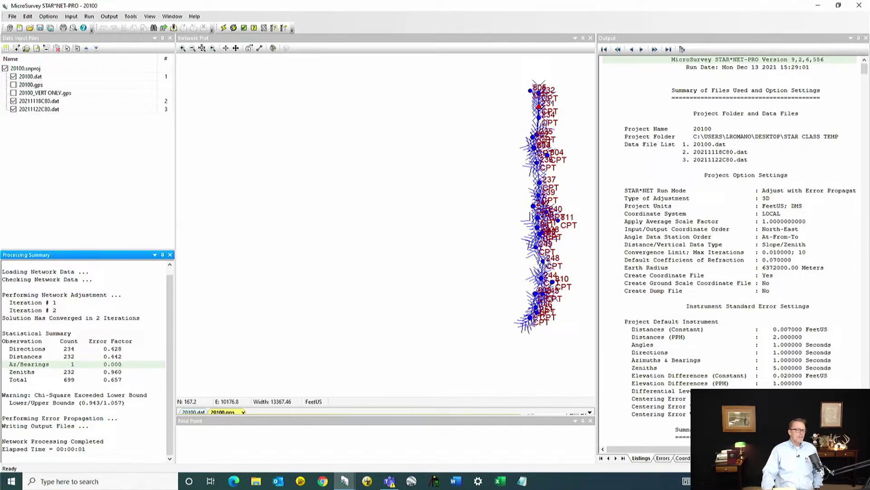
Step: Inspect the relative error ellipse of the connection between points 247 and 251, checking its major and minor axes
{"action": "left_click", "coordinate": [212, 48]}
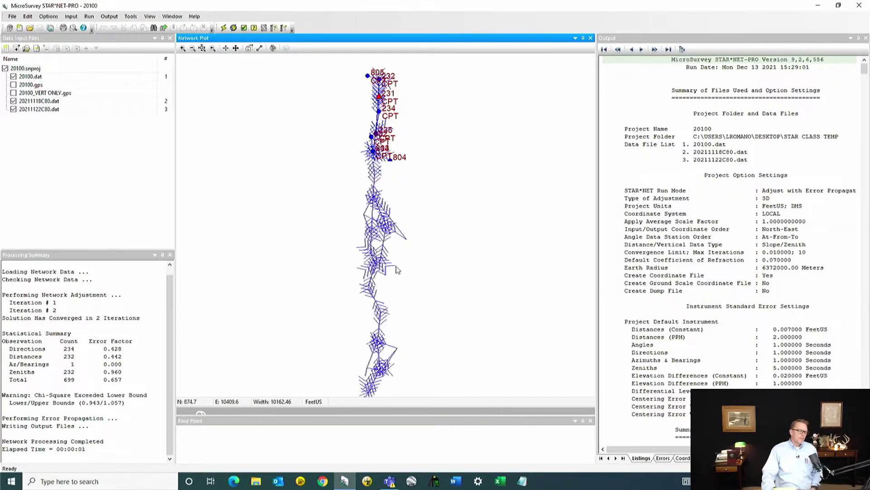
{"action": "scroll", "coordinate": [397, 270], "scroll_direction": "up", "scroll_amount": 5}
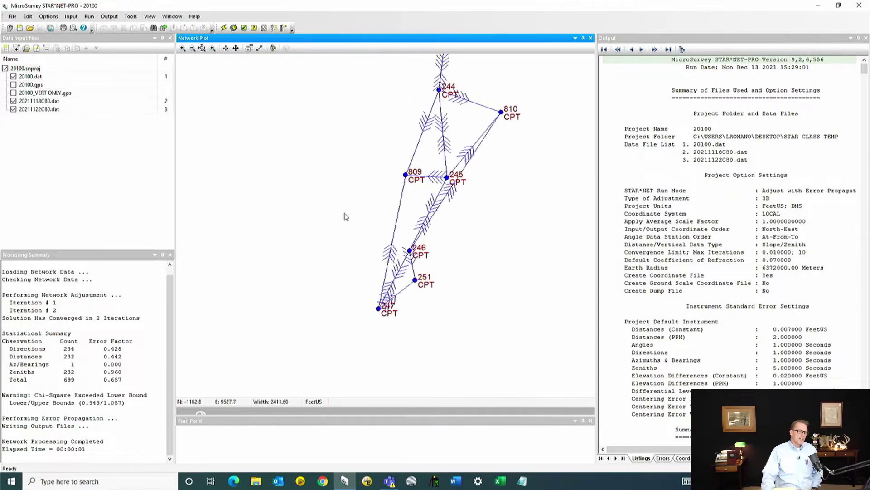
{"action": "scroll", "coordinate": [346, 217], "scroll_direction": "up", "scroll_amount": 1}
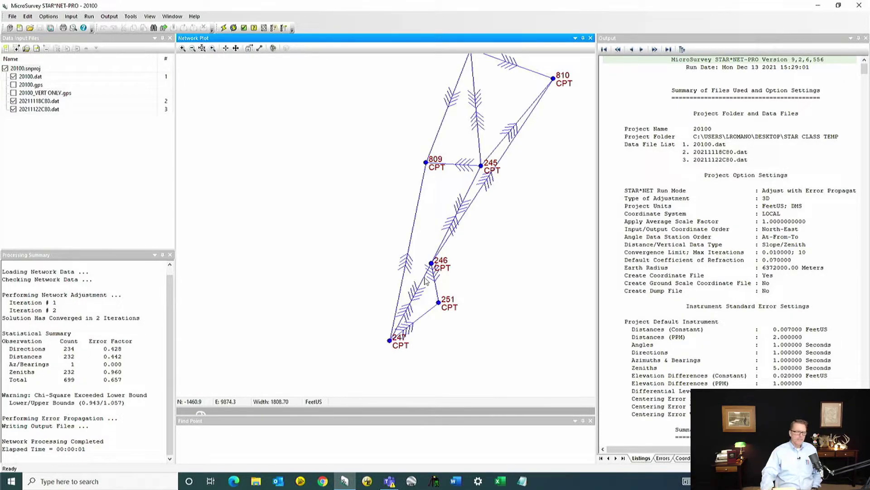
{"action": "left_click", "coordinate": [418, 323]}
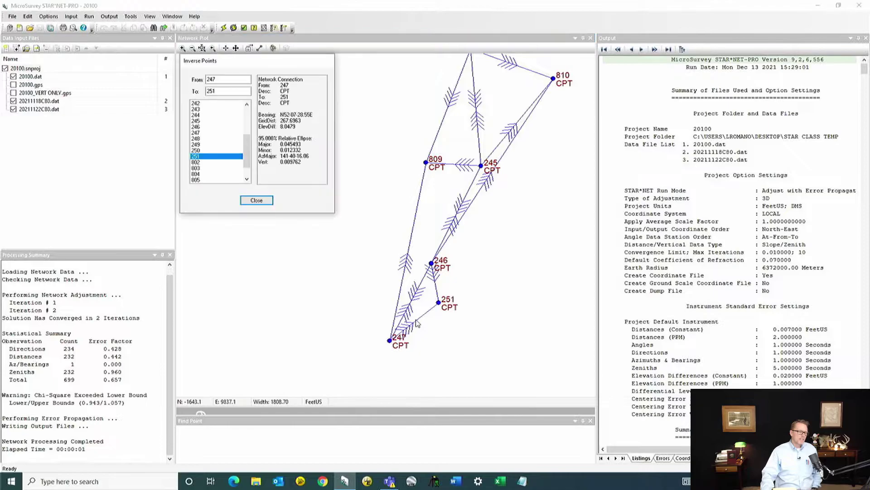
{"action": "left_click_drag", "start_coordinate": [263, 64], "coordinate": [360, 89]}
{"action": "left_click_drag", "start_coordinate": [376, 167], "coordinate": [398, 173]}
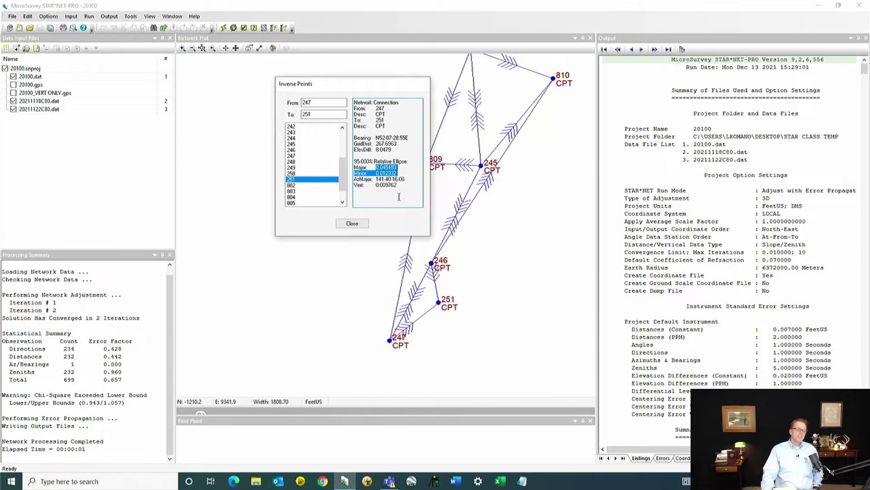
{"action": "left_click", "coordinate": [352, 224]}
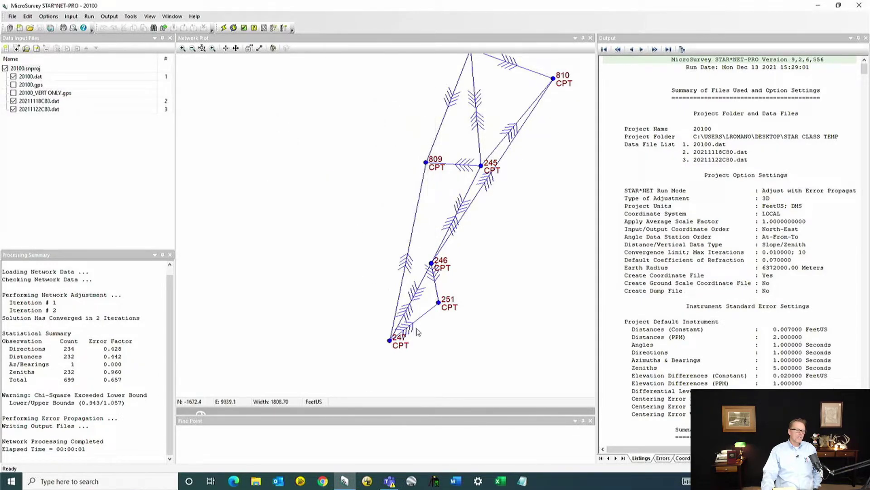
Step: Inspect the station error ellipse of point 247, checking its major axis
{"action": "double_click", "coordinate": [390, 340]}
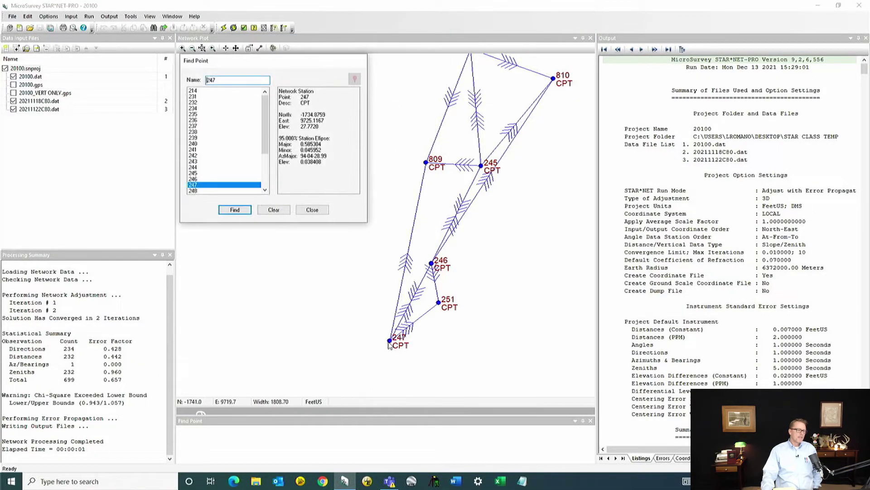
{"action": "left_click_drag", "start_coordinate": [272, 60], "coordinate": [341, 97]}
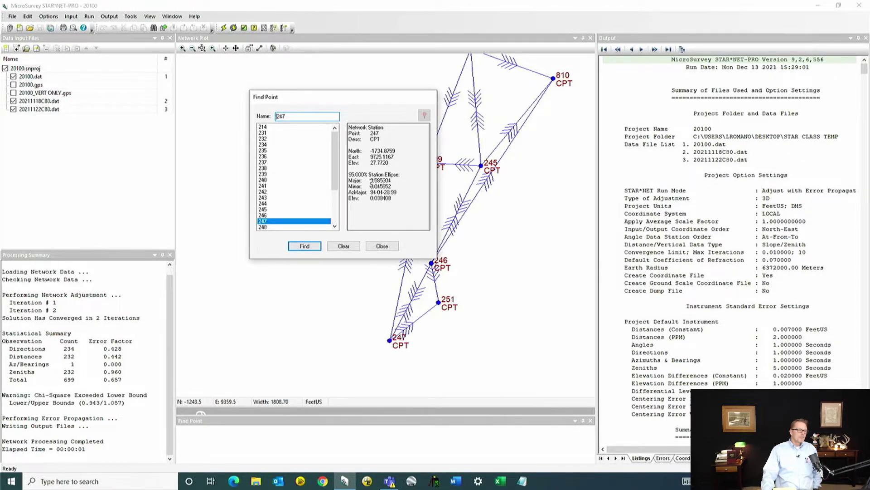
{"action": "left_click_drag", "start_coordinate": [369, 180], "coordinate": [392, 180]}
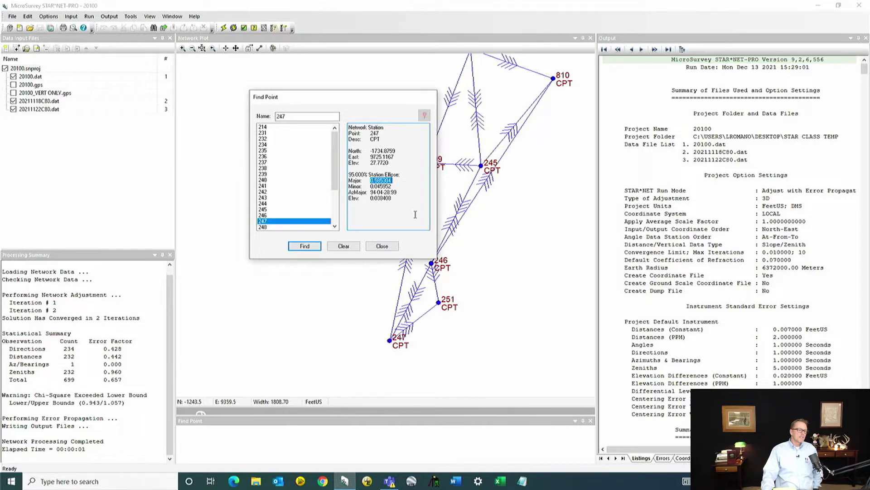